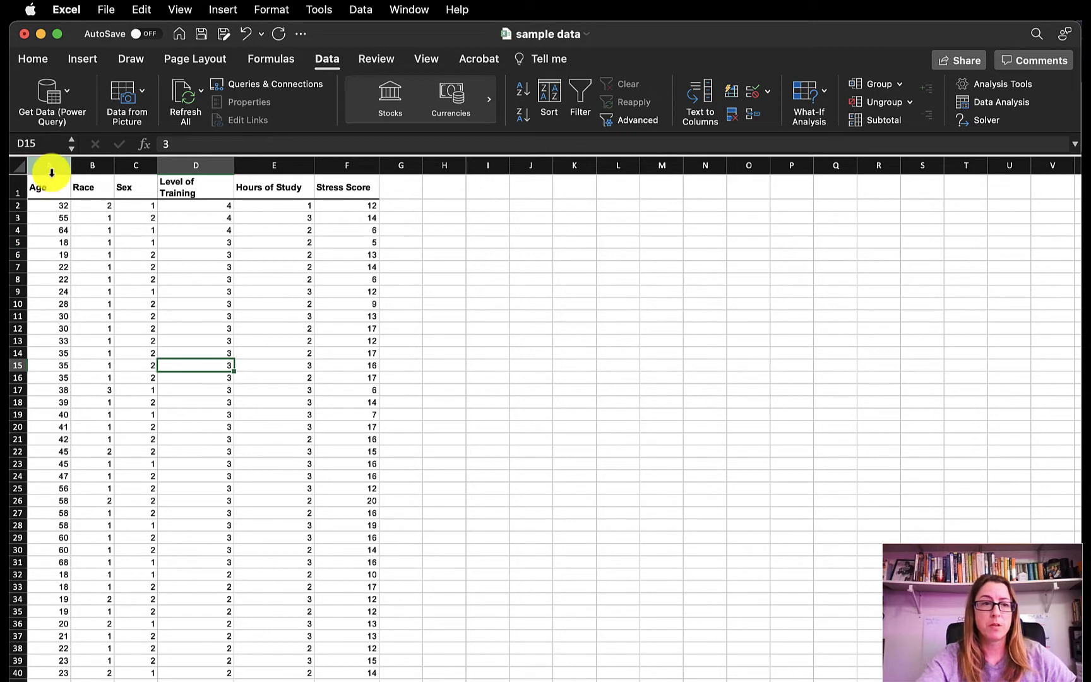
- Sort the data in columns A to F by Age, from smallest to largest
left_click_drag(49, 169, 328, 170)
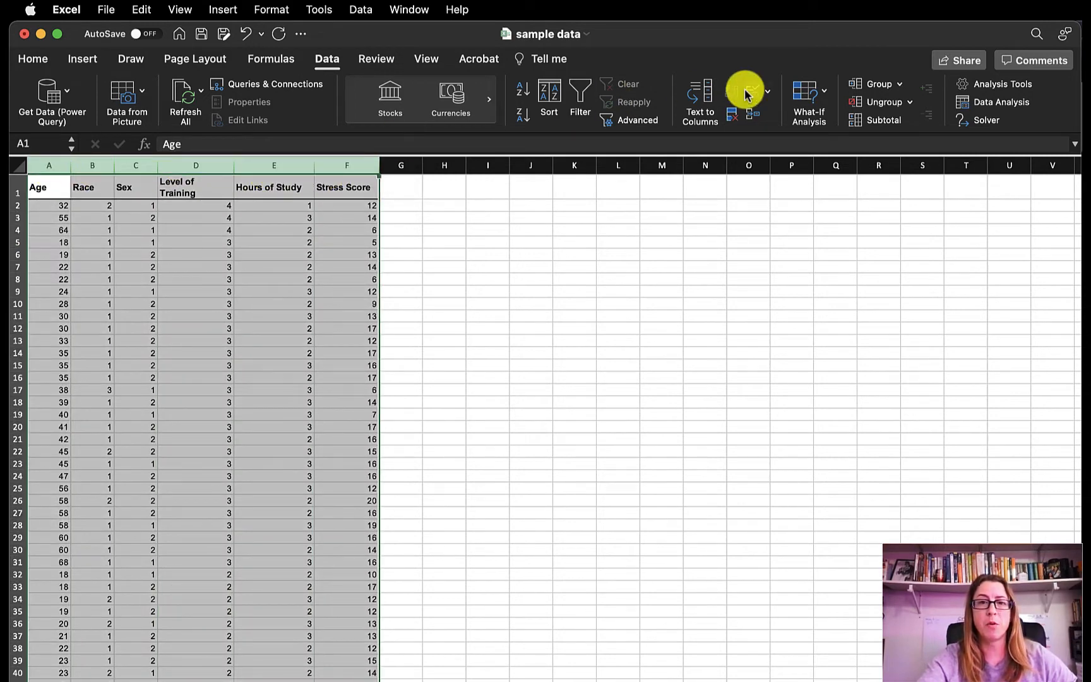
left_click(33, 58)
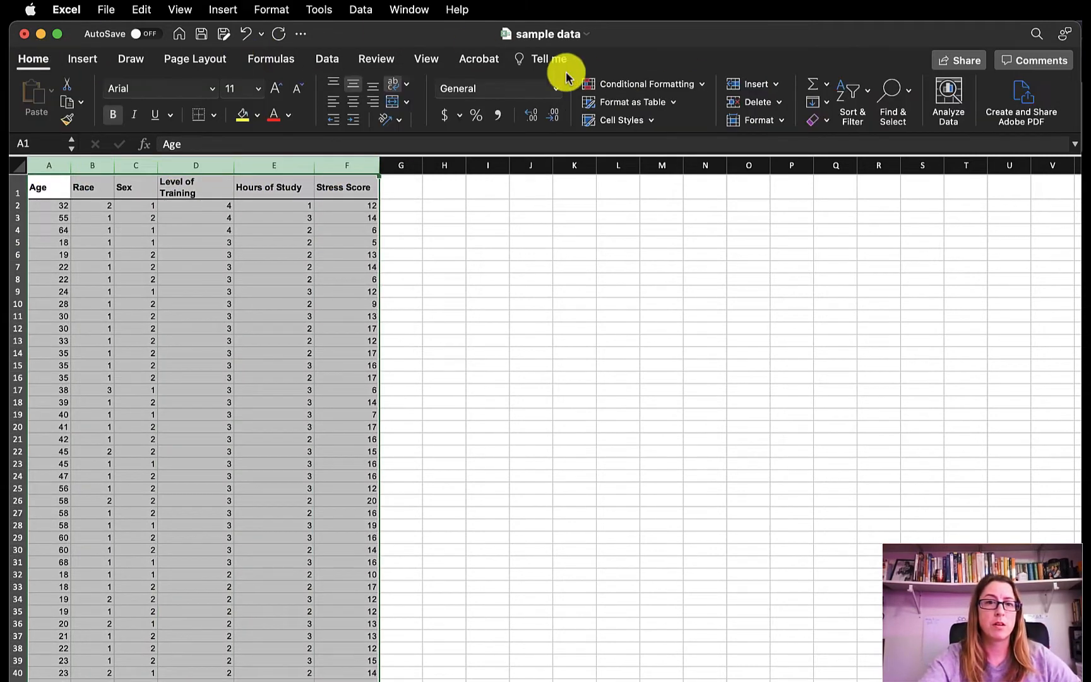
left_click(853, 95)
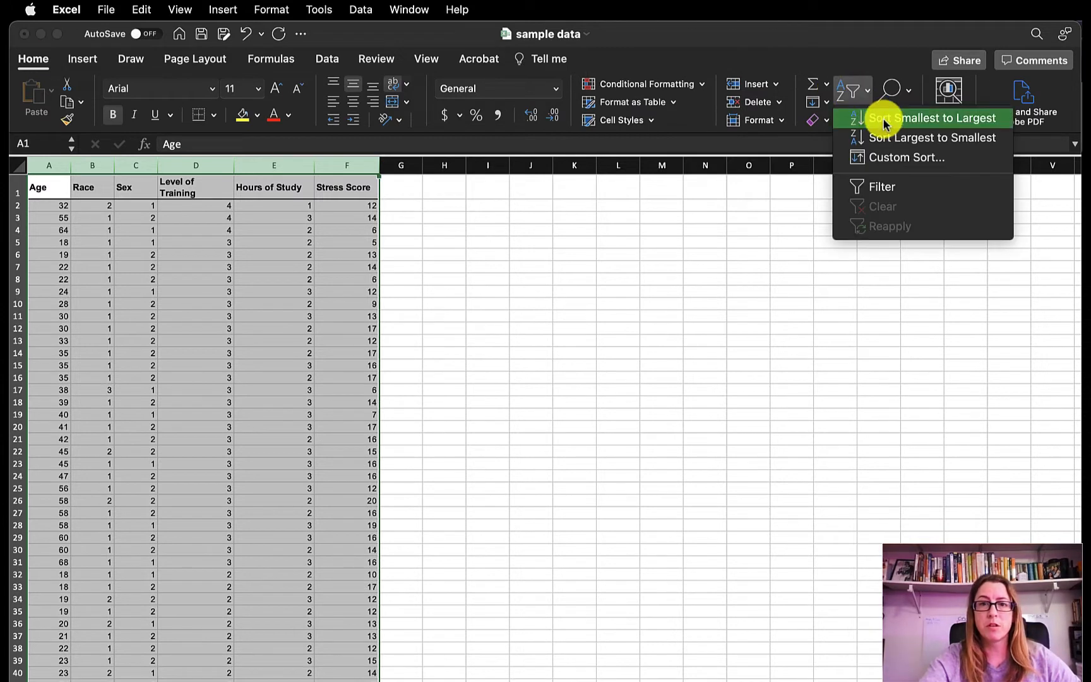
left_click(887, 159)
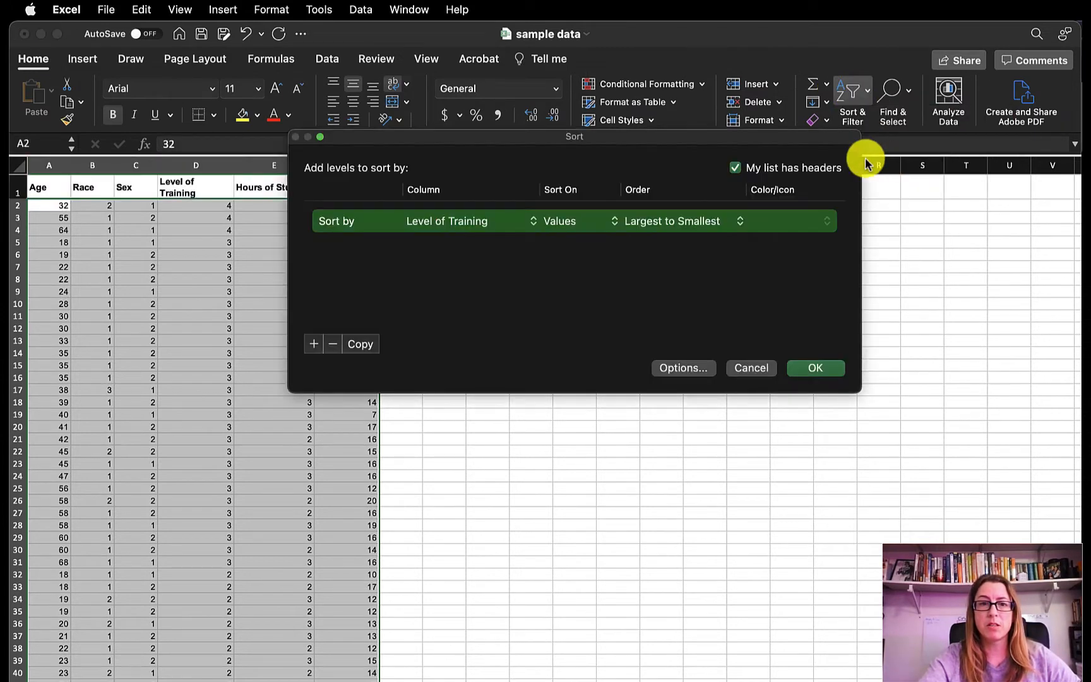
left_click(512, 221)
left_click(472, 170)
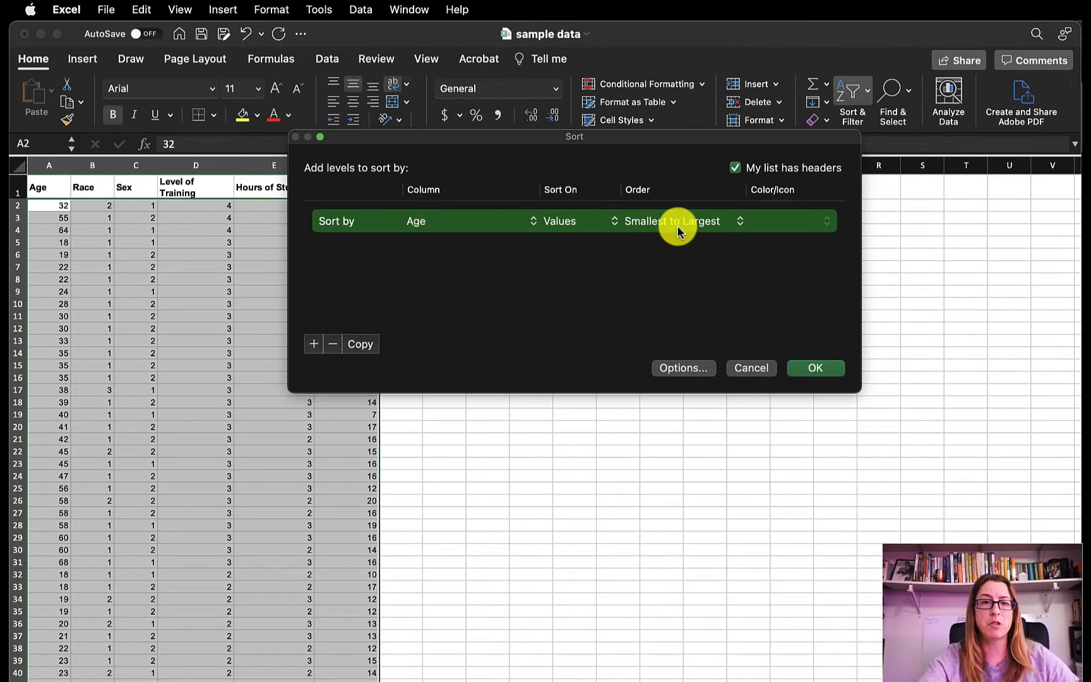
left_click(824, 368)
left_click(55, 206)
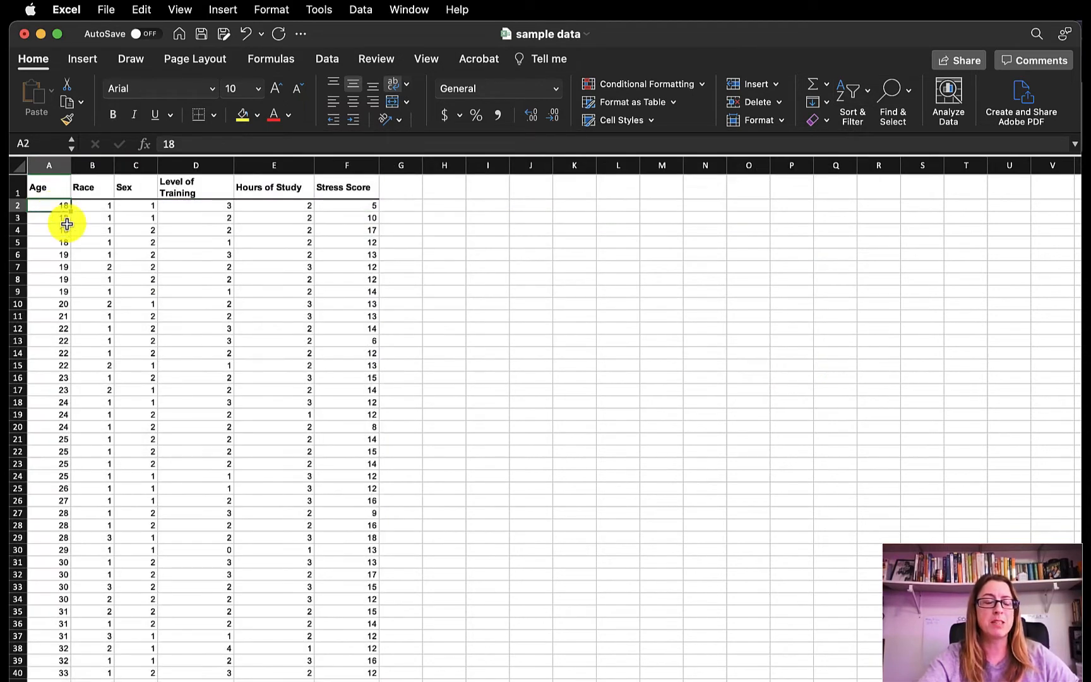
scroll(93, 306, "down", 20)
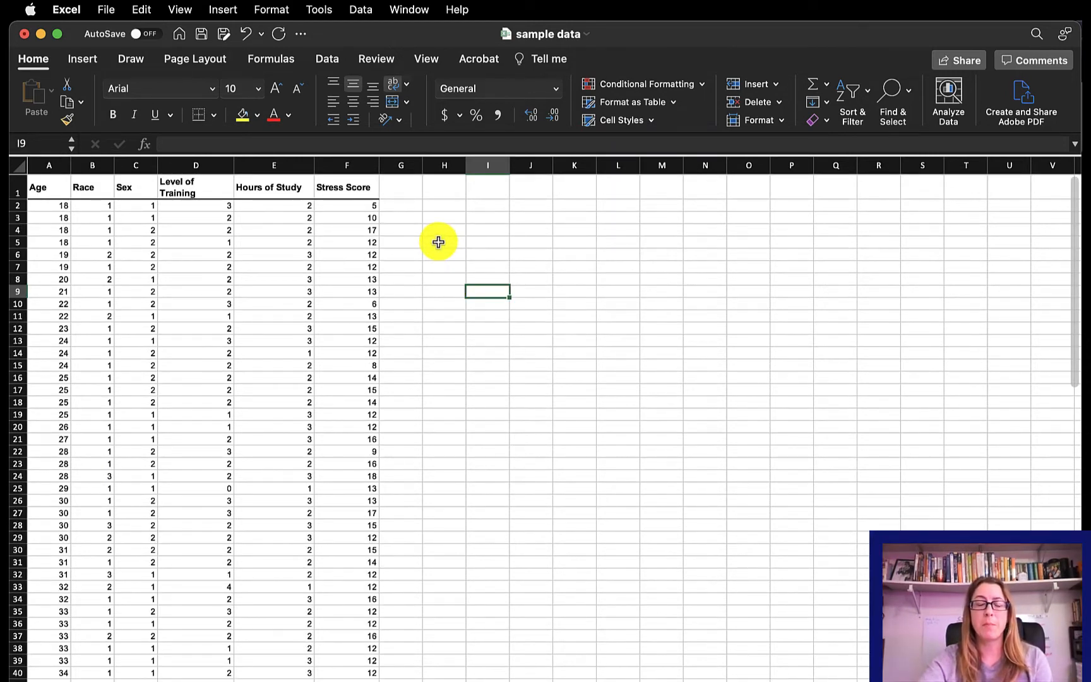
- Start a bin column in column I with the header Age in I1 and the values 25, 30 and 35 below it
left_click(496, 194)
type("Age")
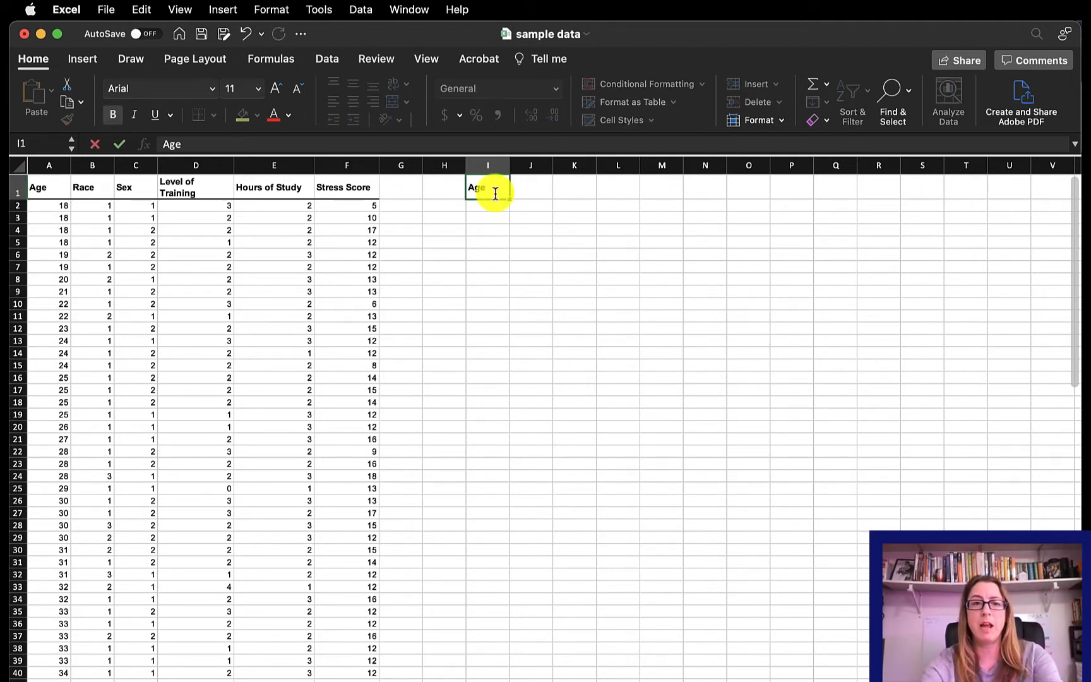
key("Return")
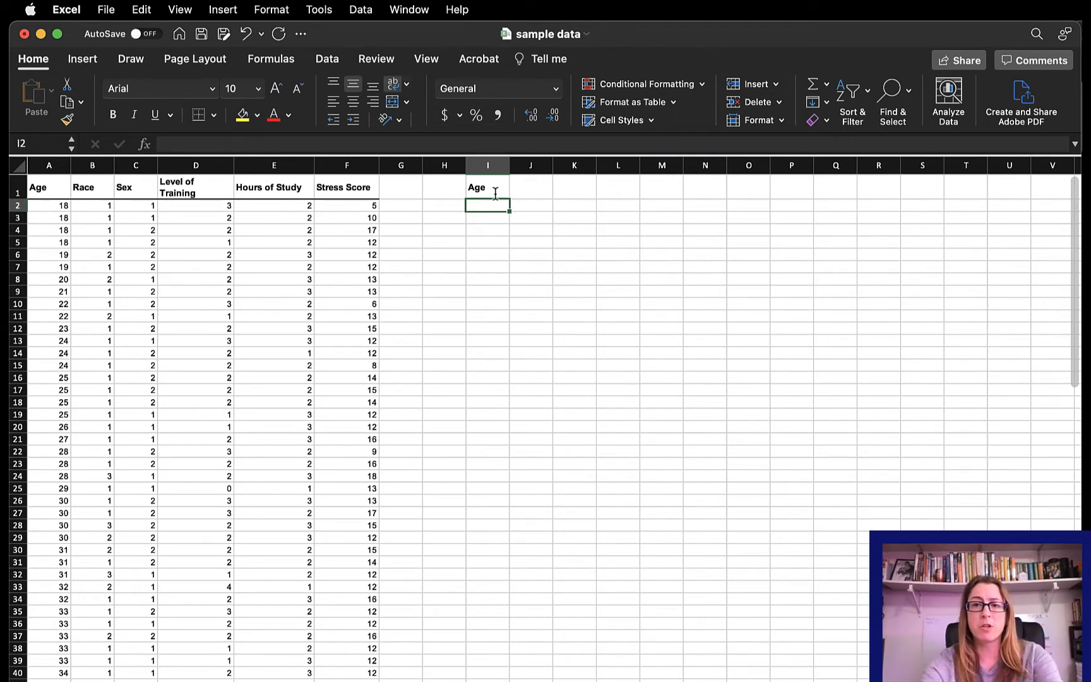
type("25")
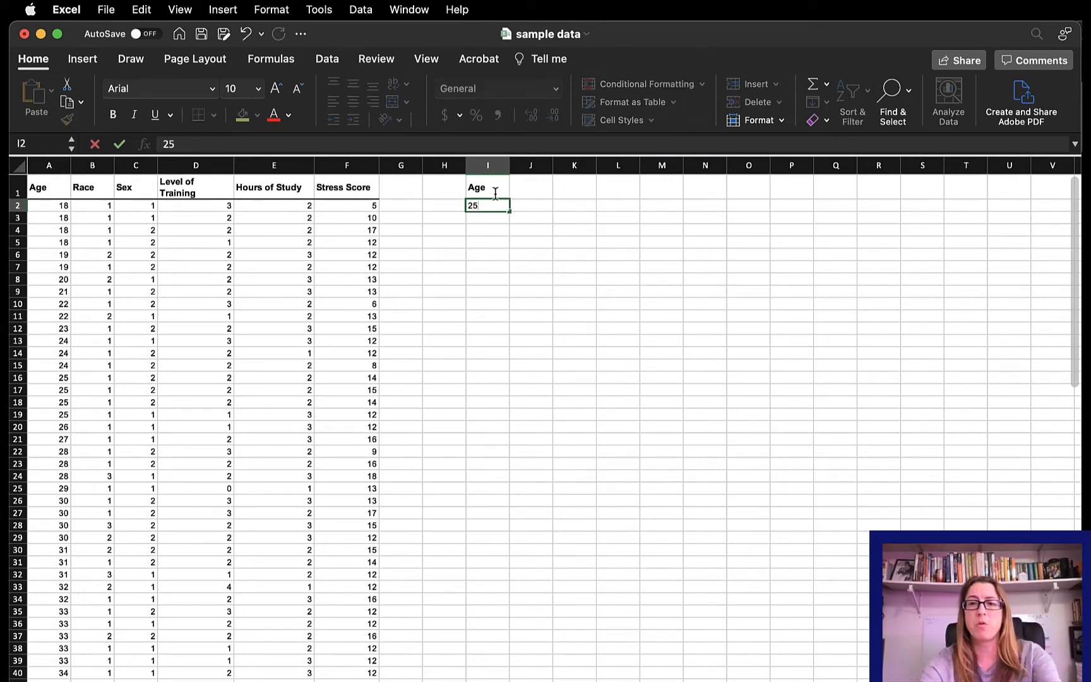
key("Return")
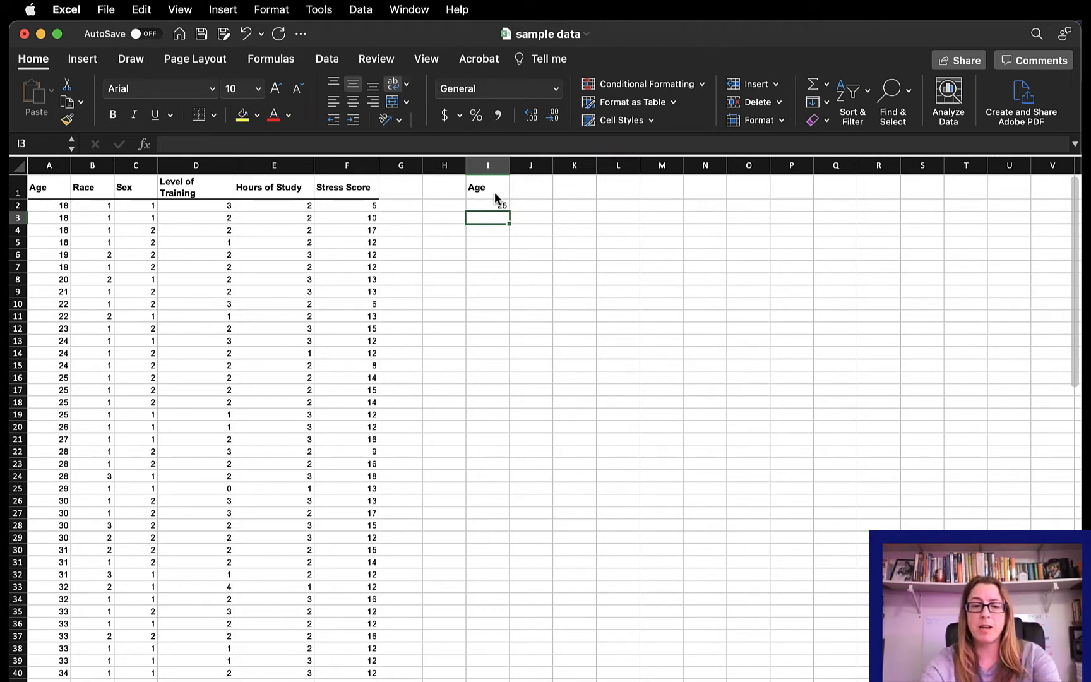
type("30")
key("Return")
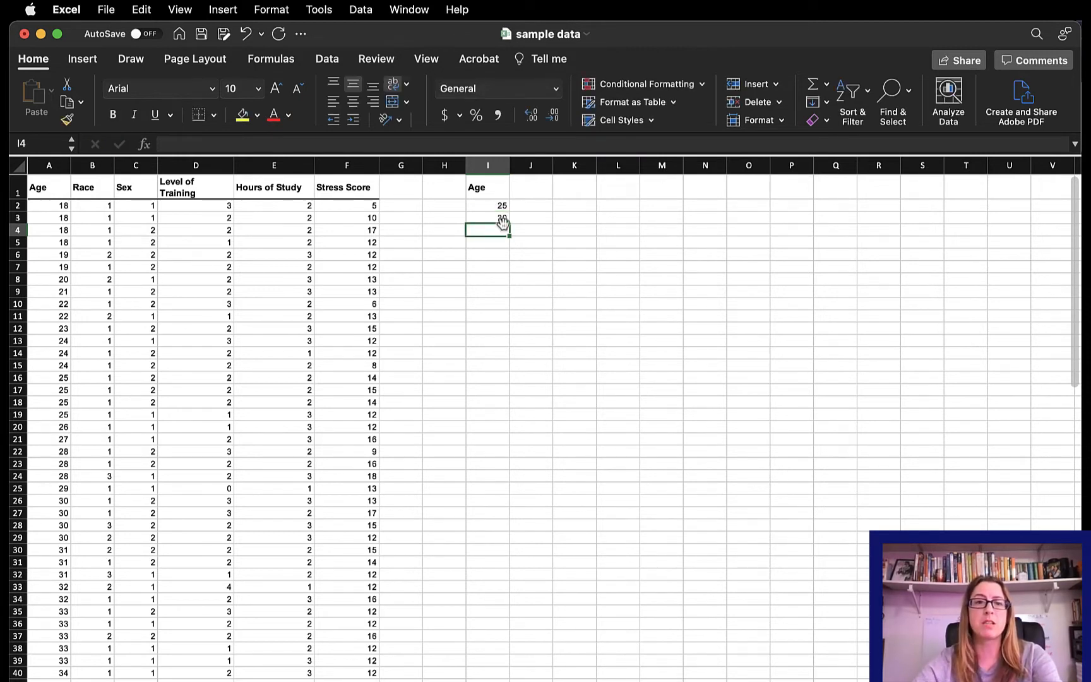
type("35")
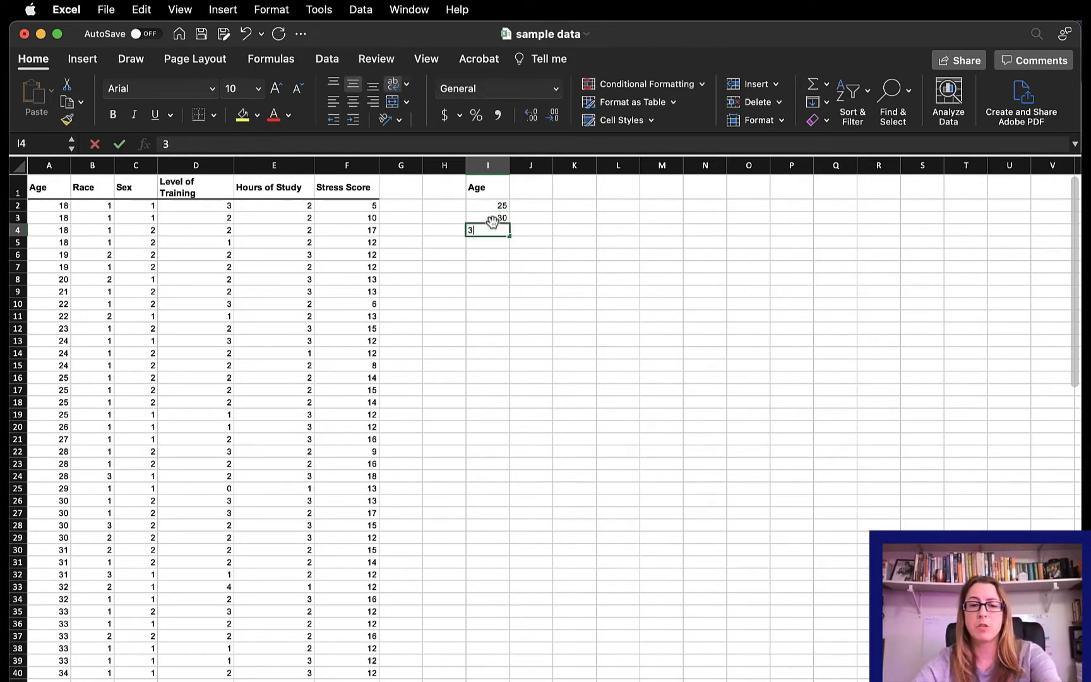
key("Return")
- Extend the Age bin series from I2:I4 down to 70 in cell I11
left_click_drag(492, 206, 494, 230)
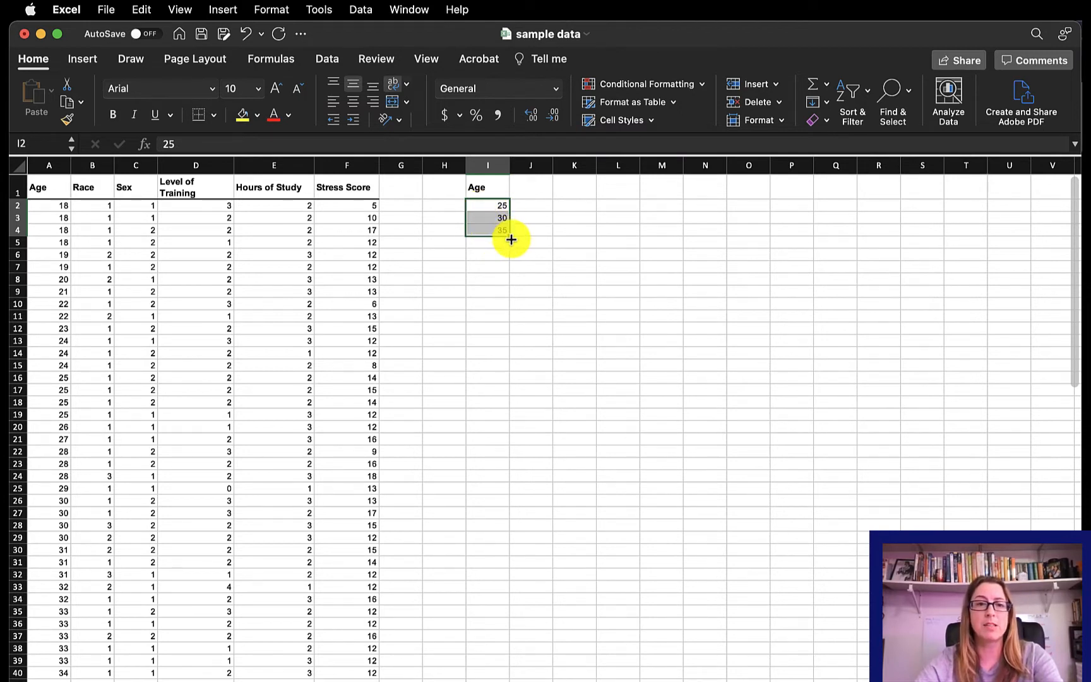
left_click_drag(511, 238, 504, 320)
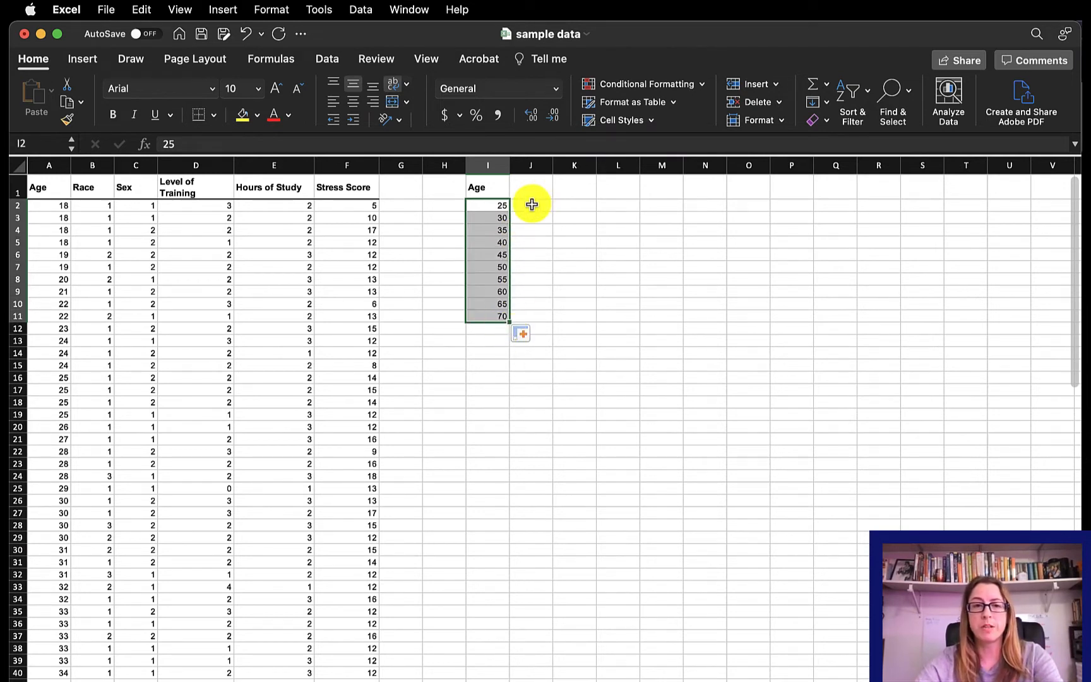
left_click(529, 205)
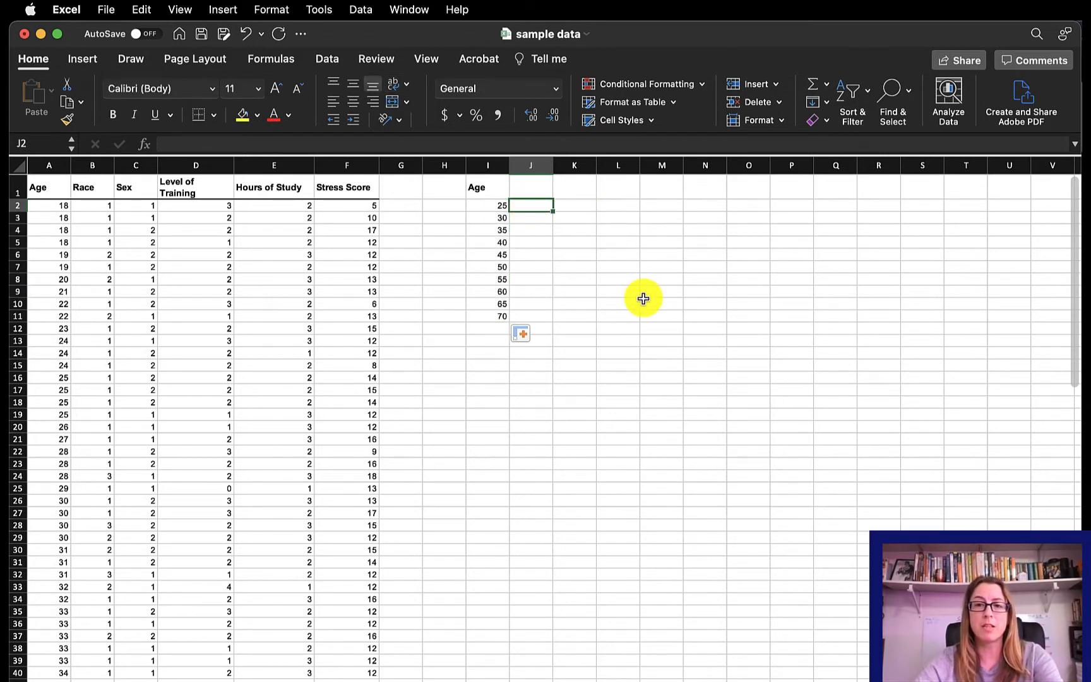
- Start the Histogram tool from Data Analysis and set its input range to the age values in A2:A96
left_click(325, 61)
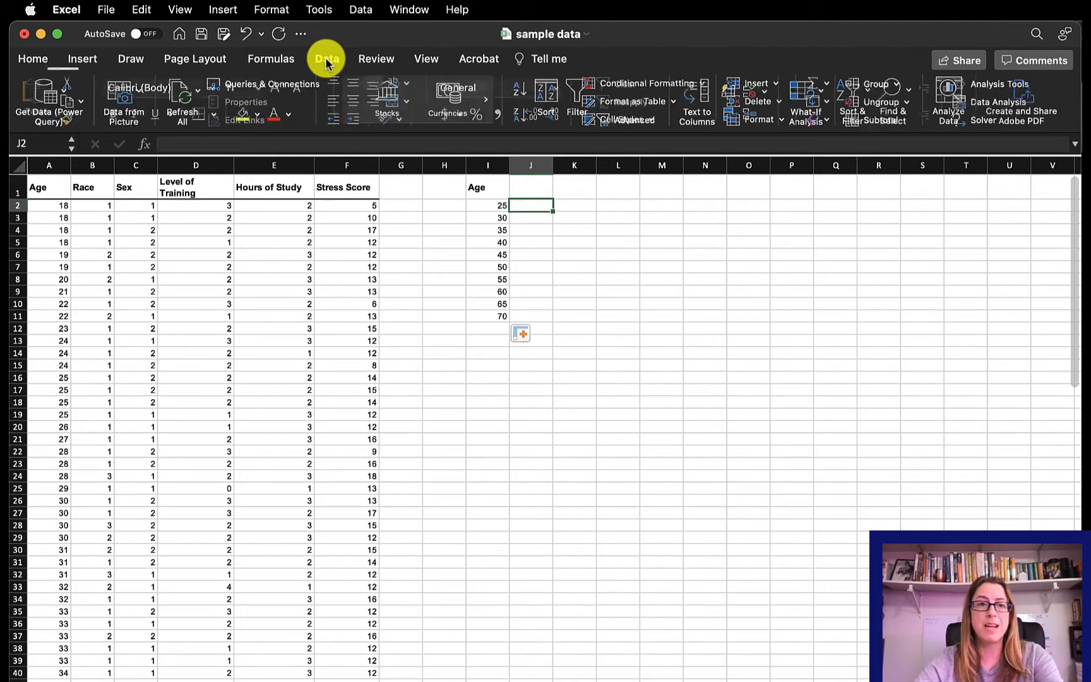
left_click(994, 105)
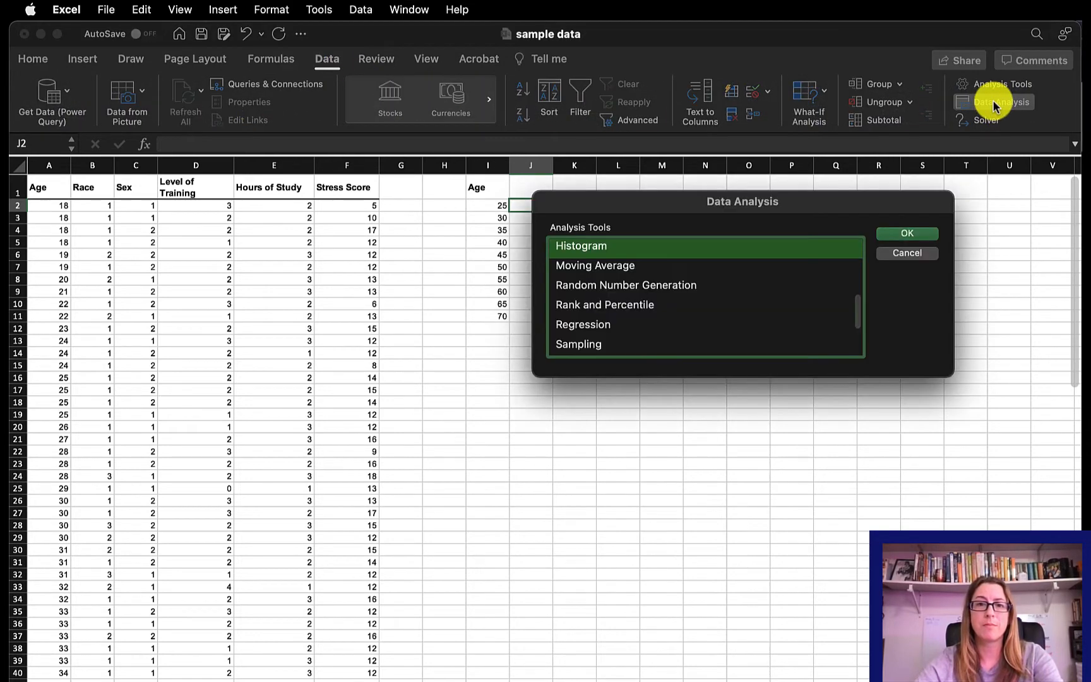
scroll(729, 270, "up", 2)
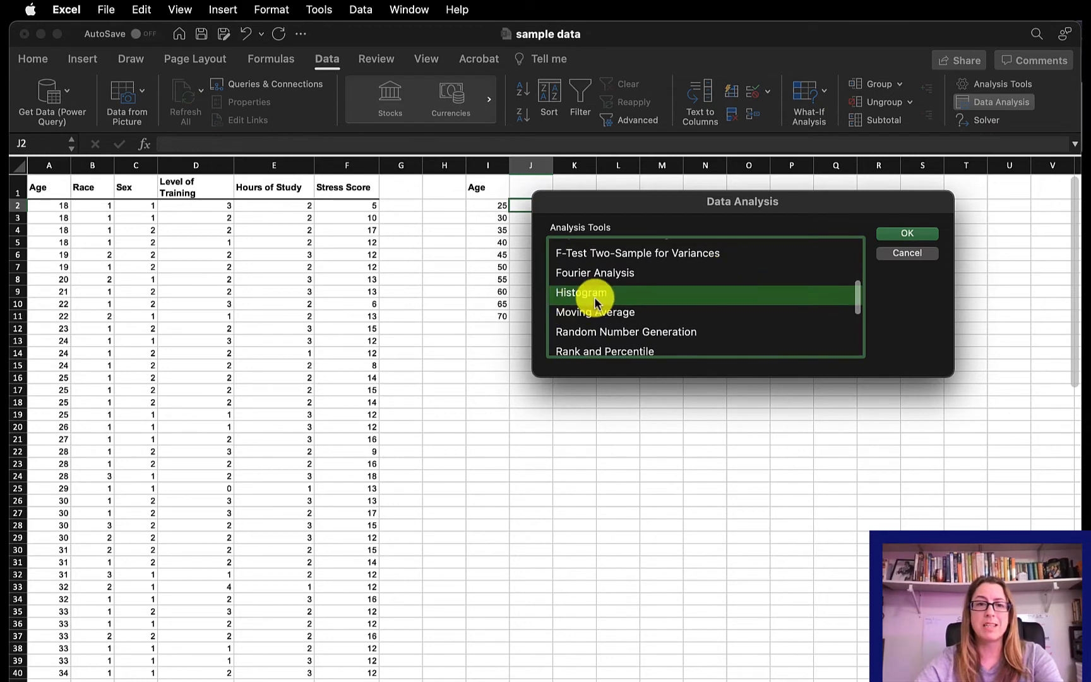
left_click(907, 233)
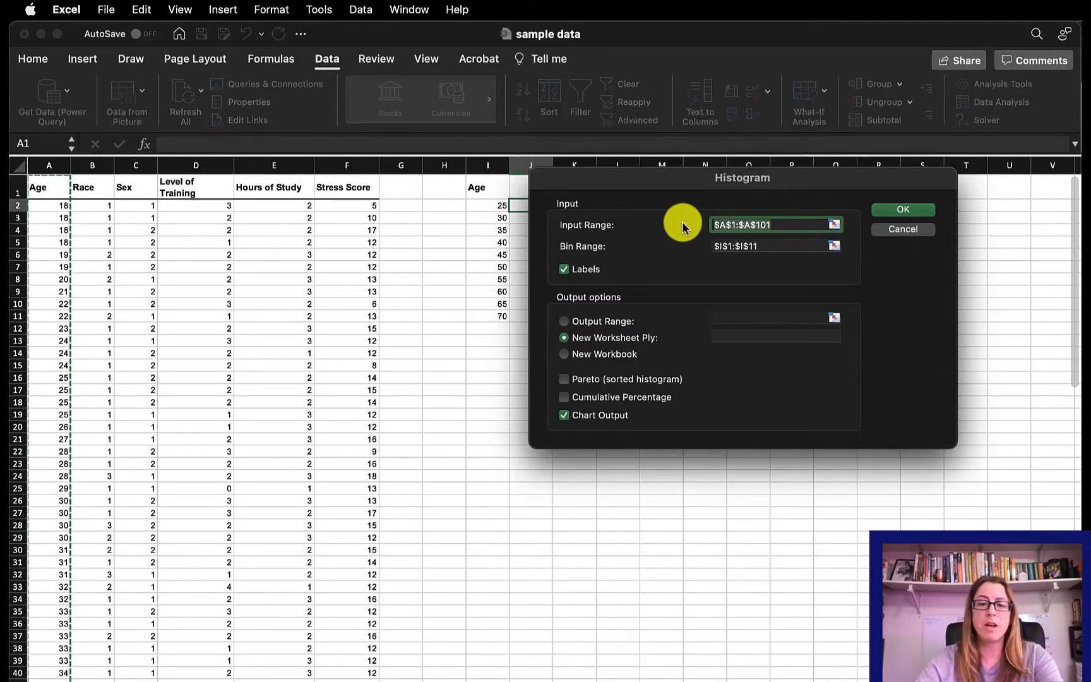
key("BackSpace")
left_click_drag(58, 205, 61, 681)
- Set the histogram's bin range to I1:I11, including the Age header
left_click(767, 246)
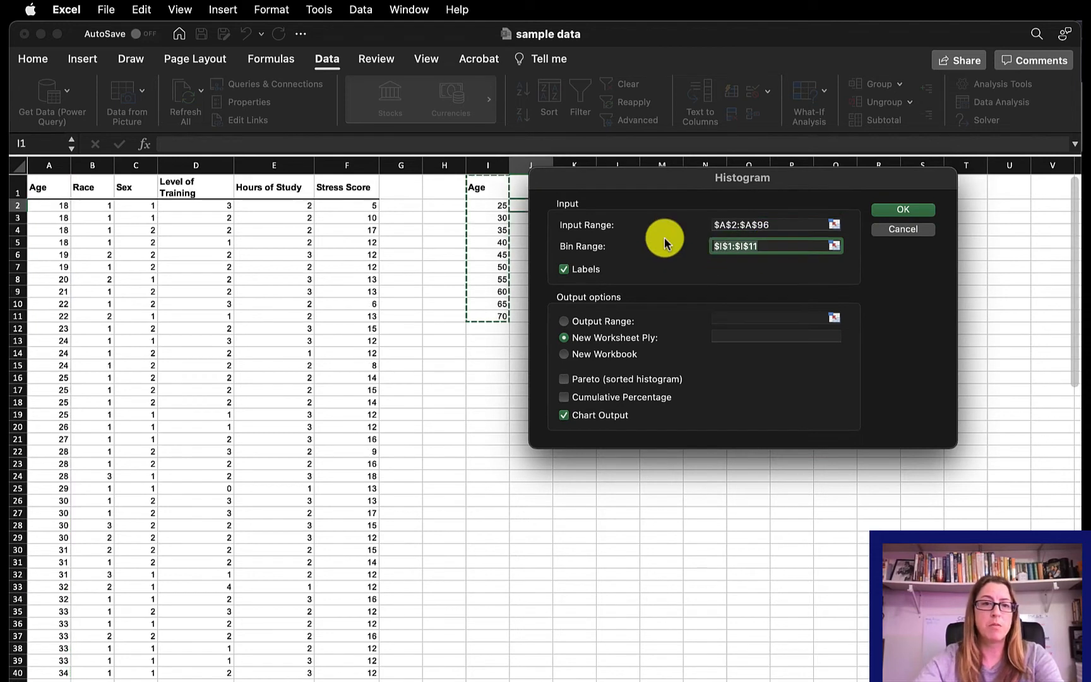
left_click_drag(657, 177, 774, 185)
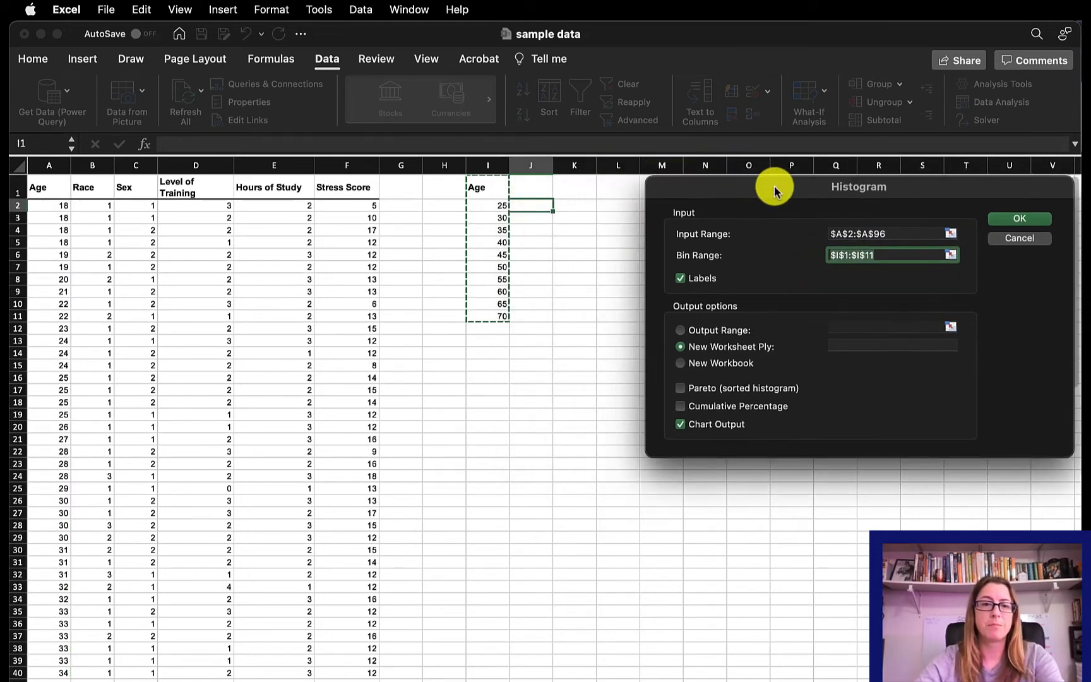
key("BackSpace")
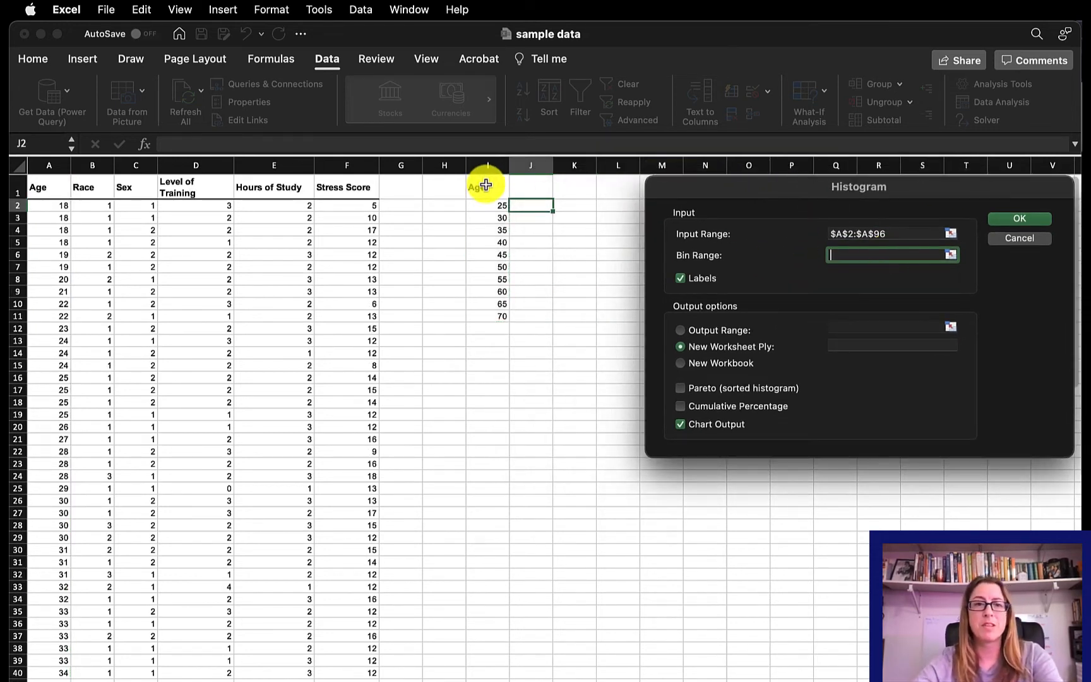
left_click_drag(486, 185, 497, 317)
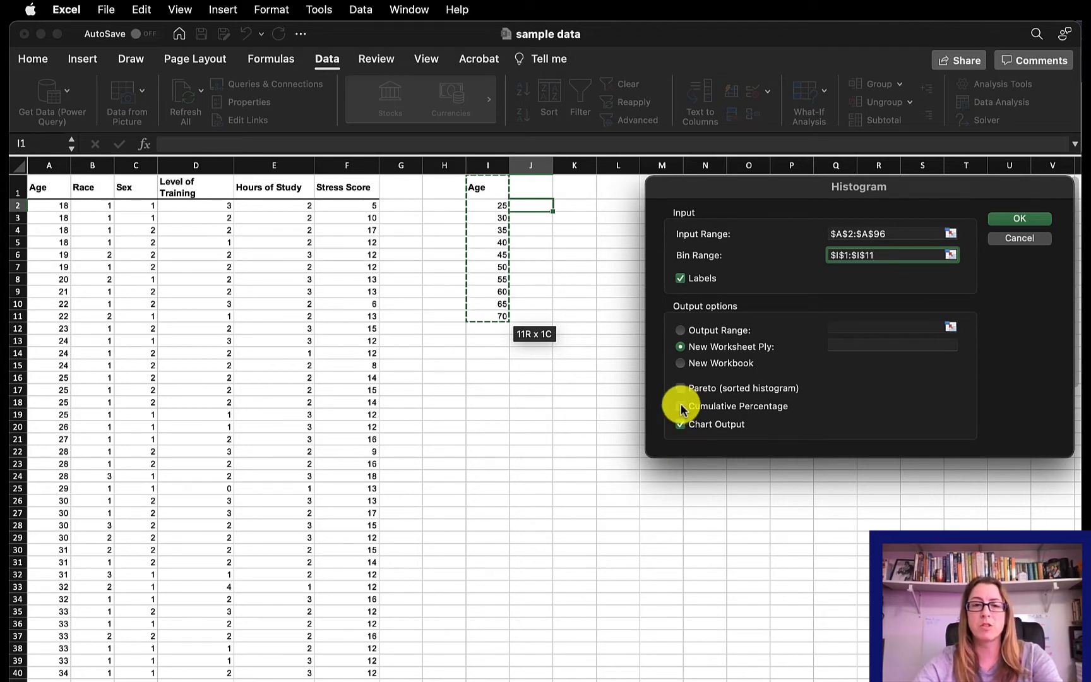
- Direct the histogram output to cell I18 on the current sheet and generate the frequency table and chart
left_click(680, 330)
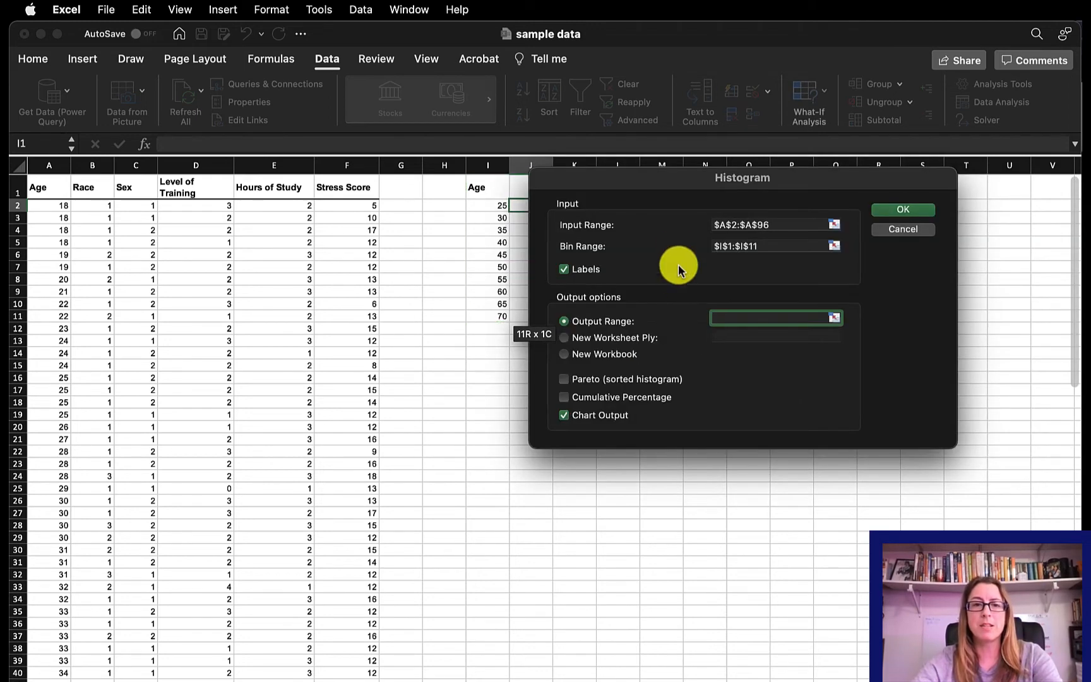
left_click_drag(788, 187, 900, 165)
left_click(487, 402)
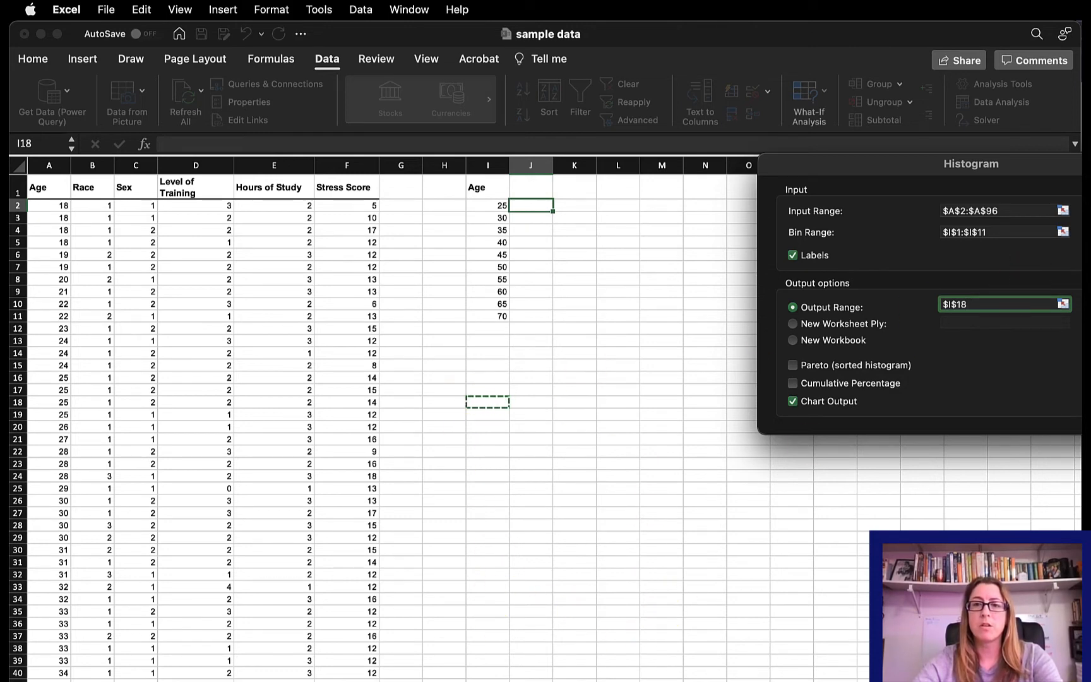
key("Return")
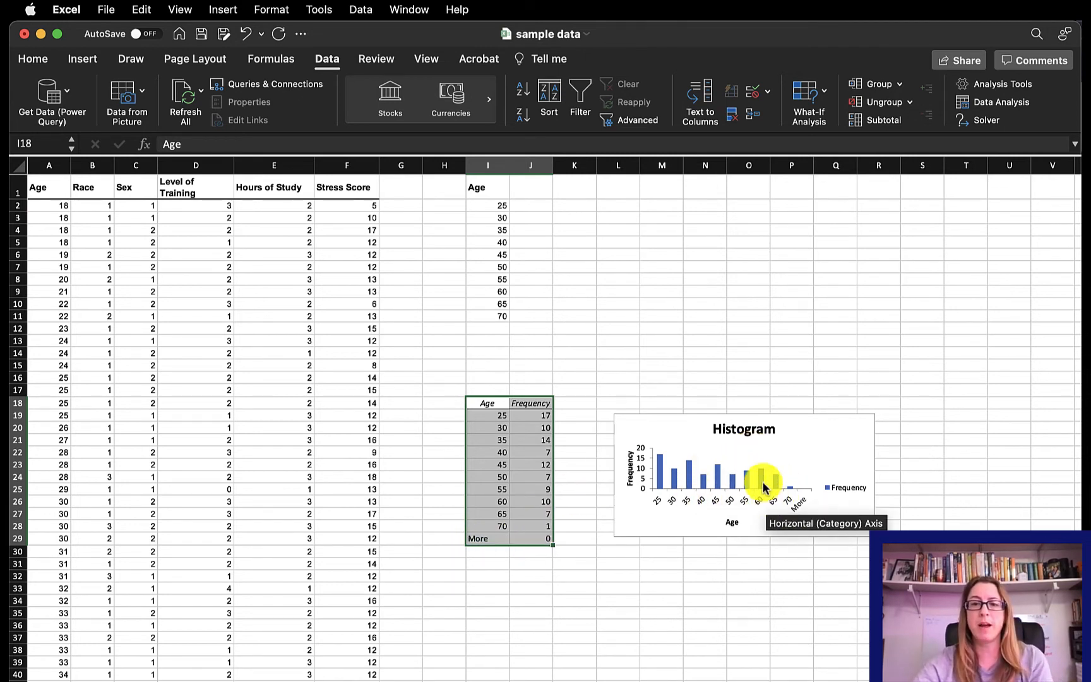
- Set the gap width of the histogram's Frequency bars to 0%
mouse_move(728, 492)
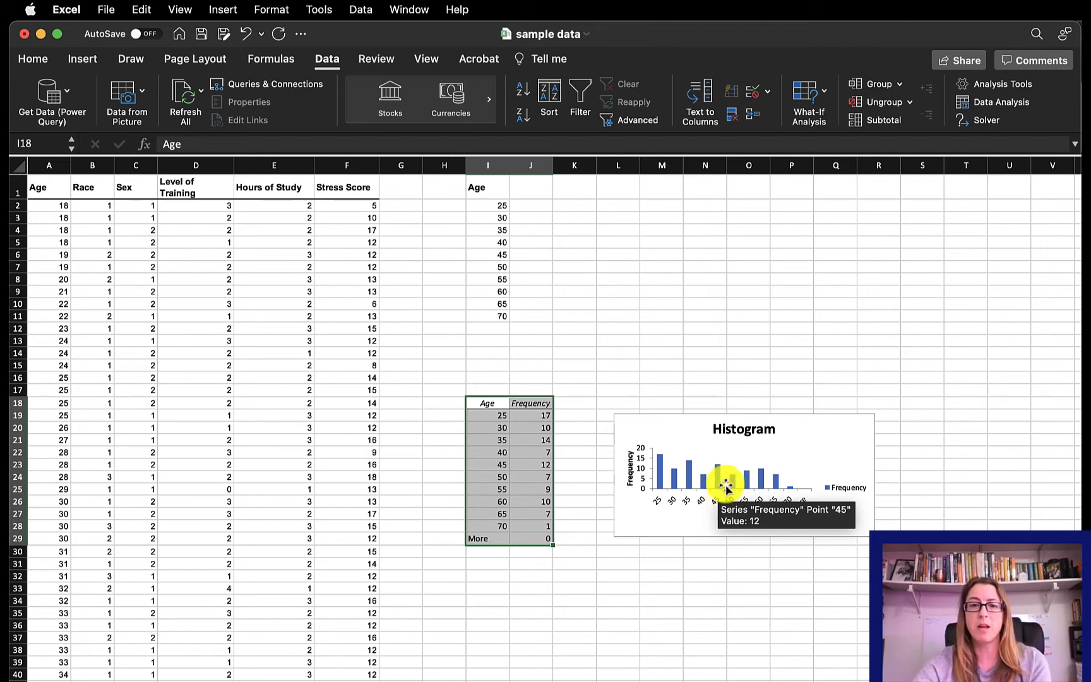
double_click(719, 482)
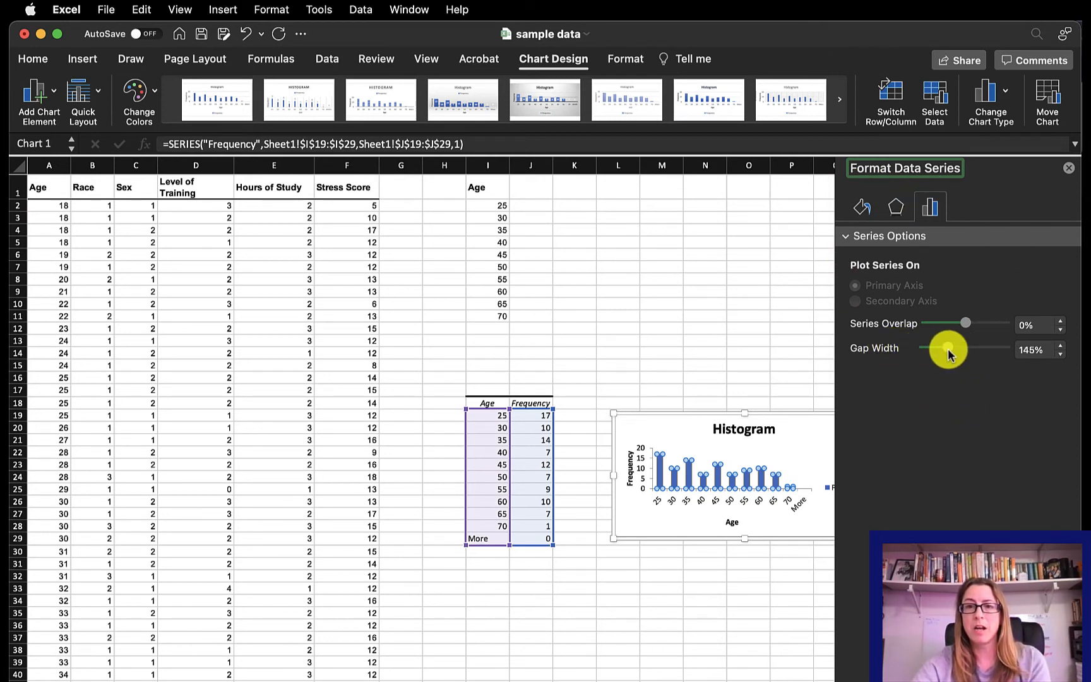
left_click_drag(949, 354, 925, 352)
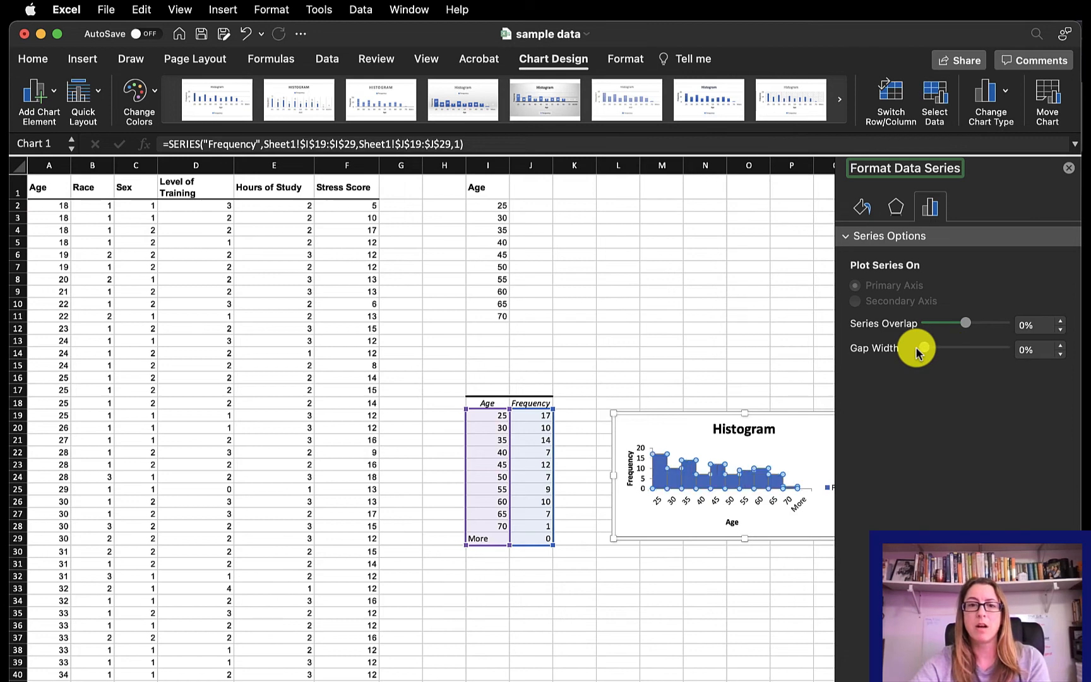
left_click(785, 379)
- Examine the histogram's age axis labels up close and compare them with the bins in the frequency table
scroll(776, 497, "right", 4)
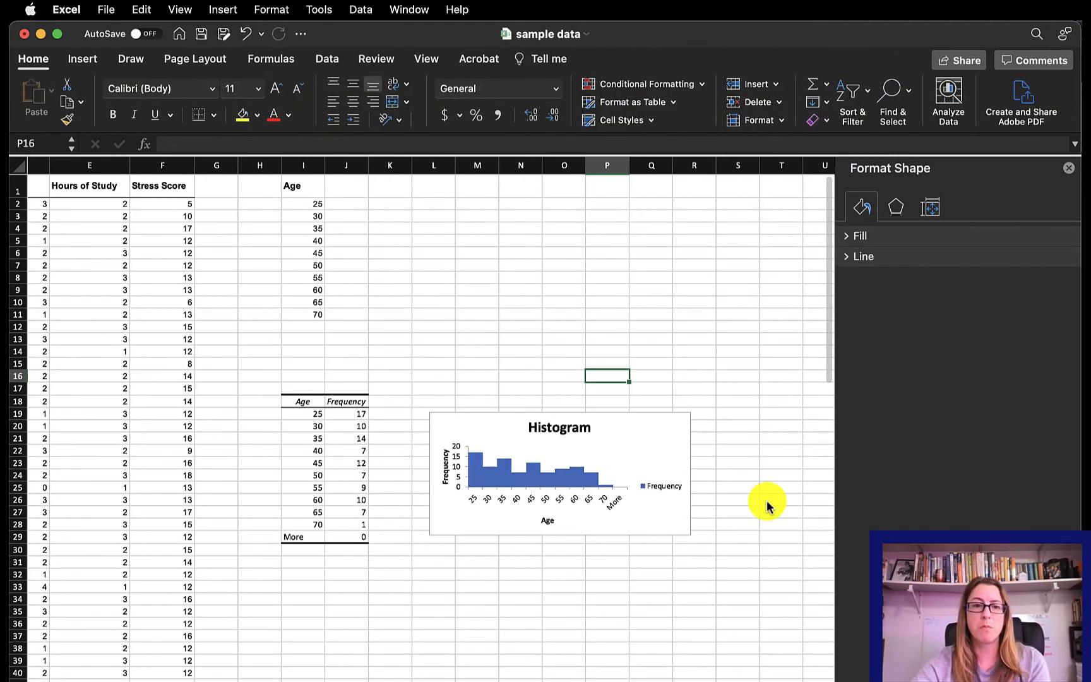
left_click(673, 508)
scroll(599, 509, "up", 5)
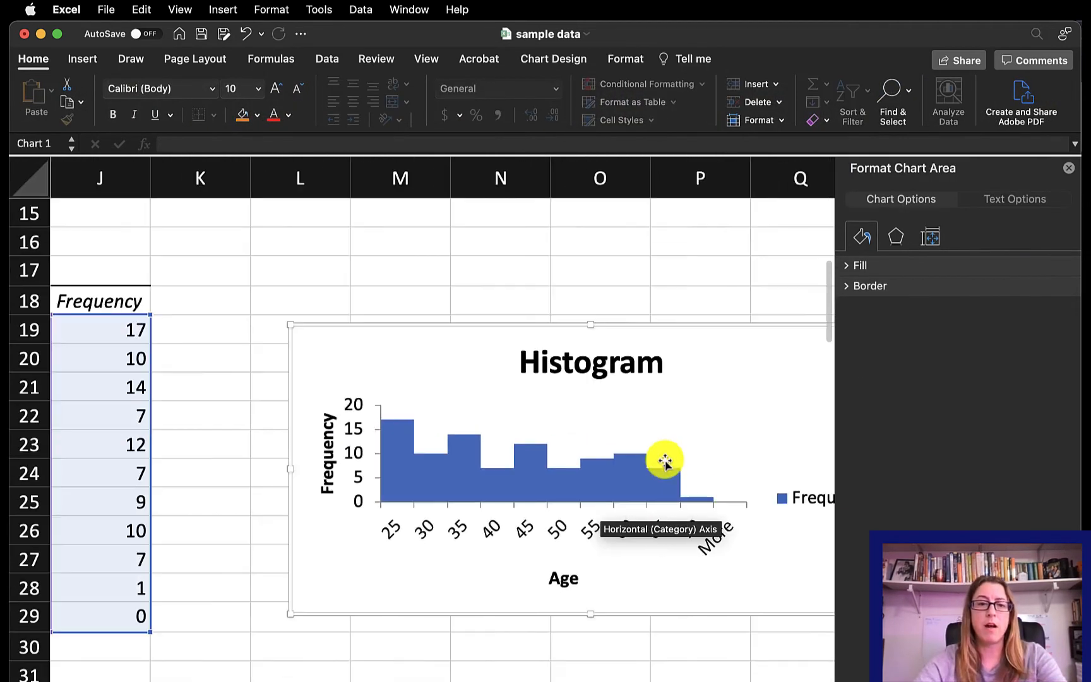
scroll(666, 458, "right", 1)
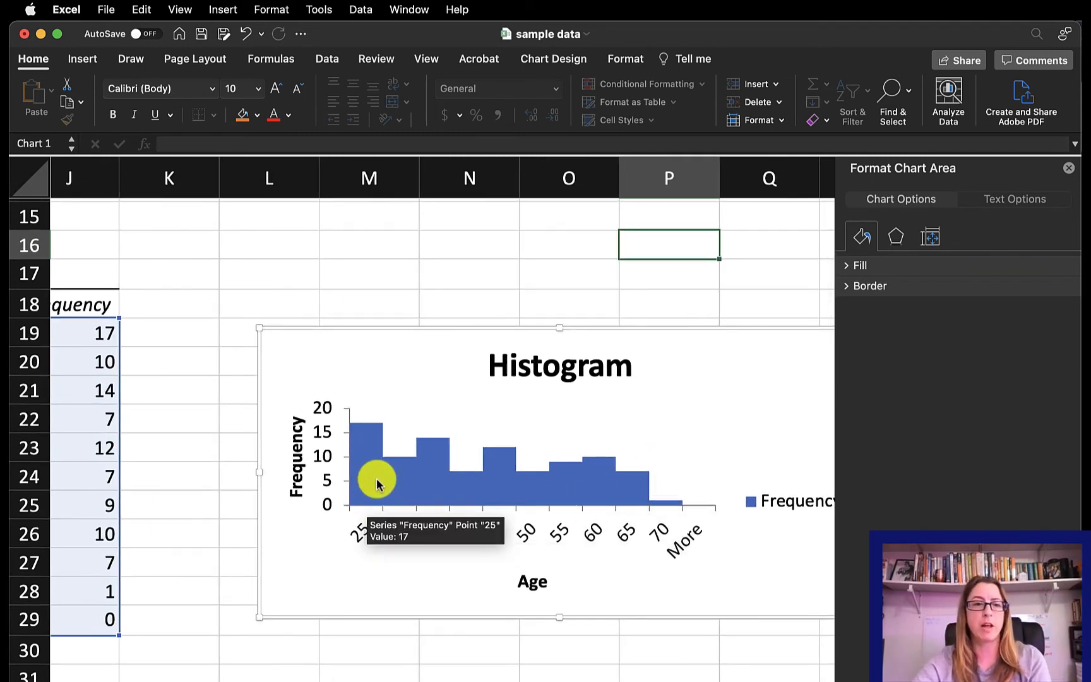
left_click(361, 536)
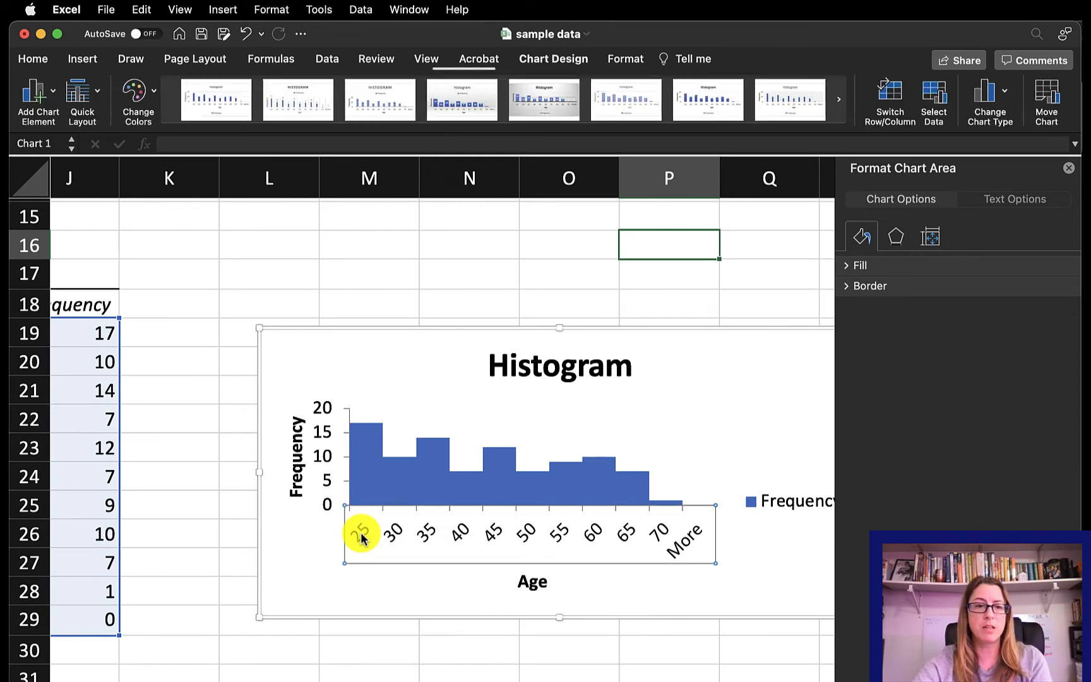
scroll(357, 534, "left", 5)
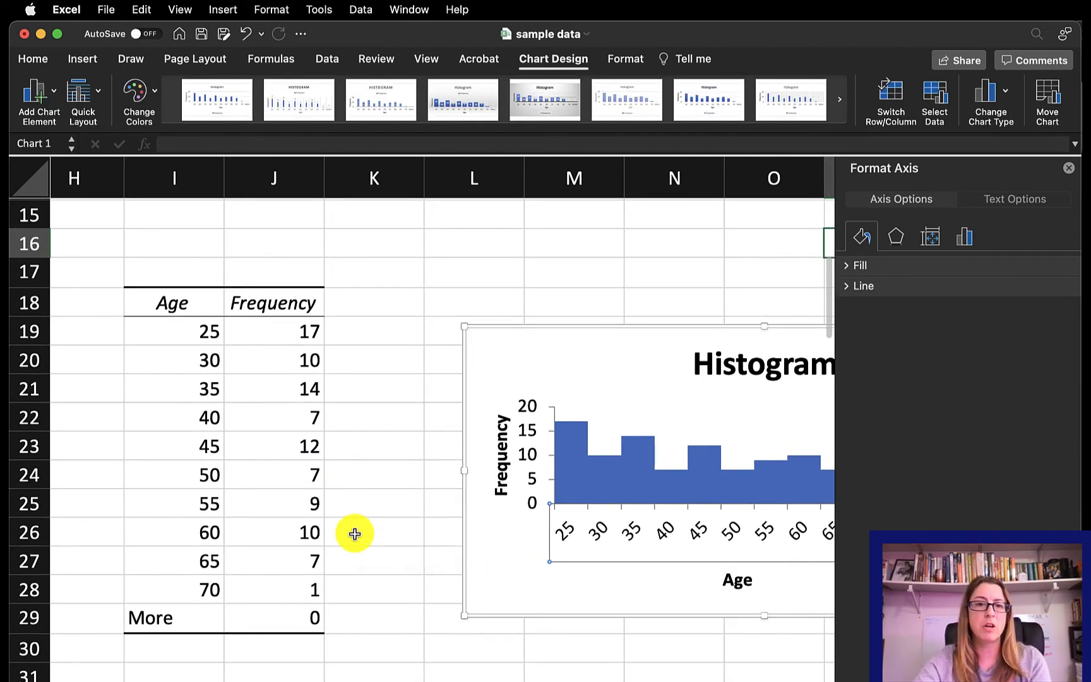
- Relabel the first two age bins in the frequency table as the ranges 18-25 and 26-30
scroll(355, 535, "down", 5)
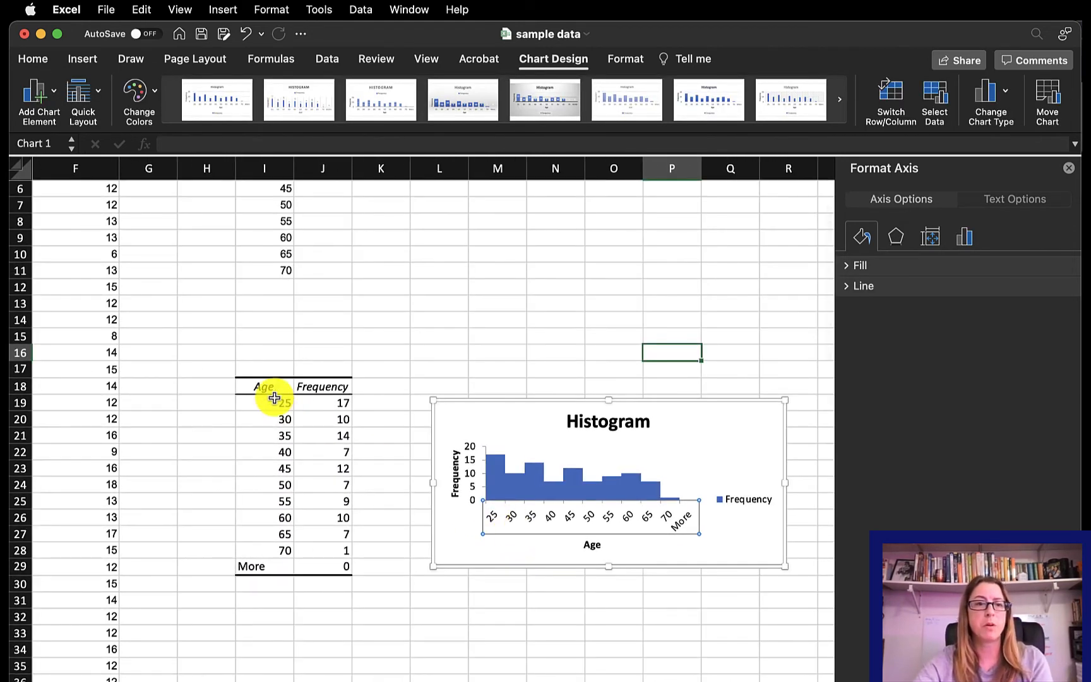
left_click(275, 404)
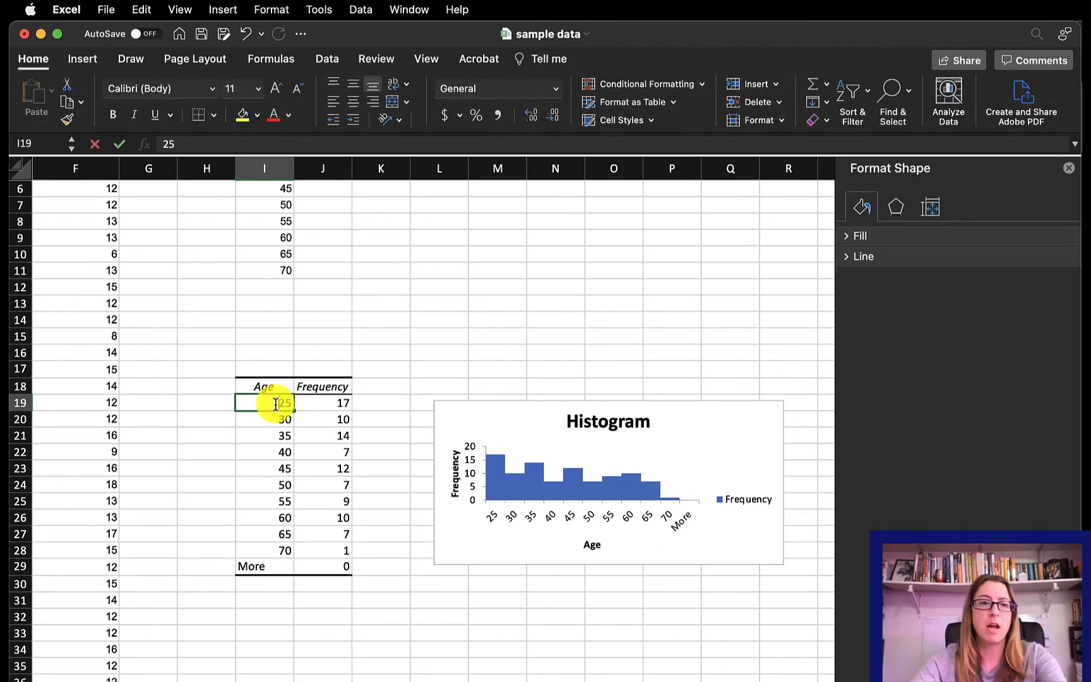
double_click(281, 404)
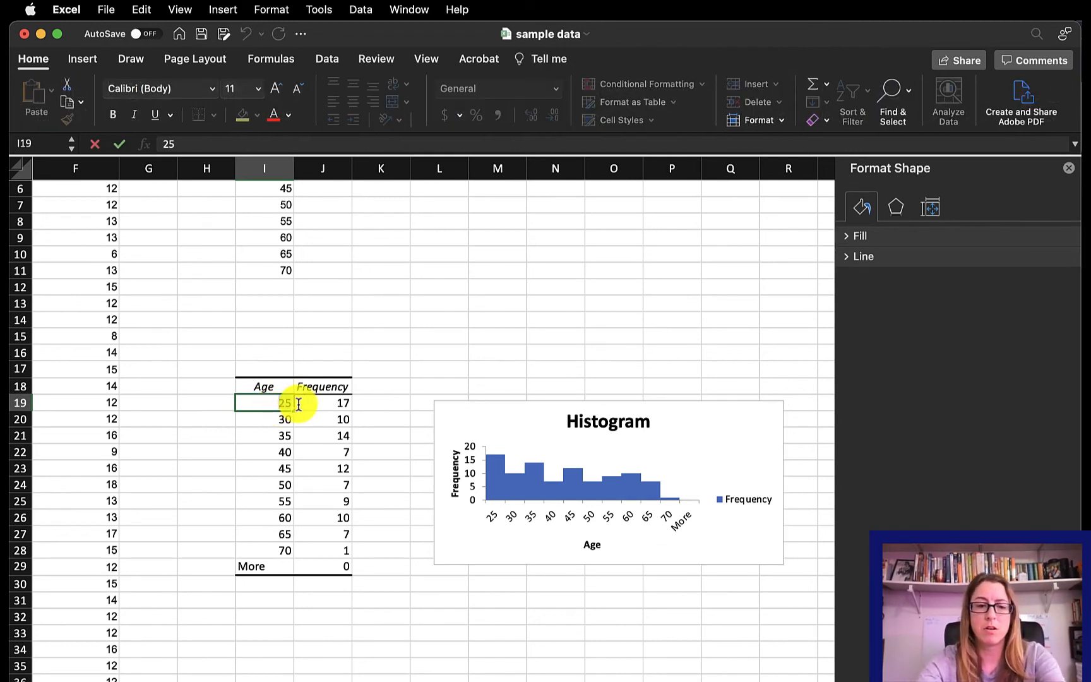
type("18-")
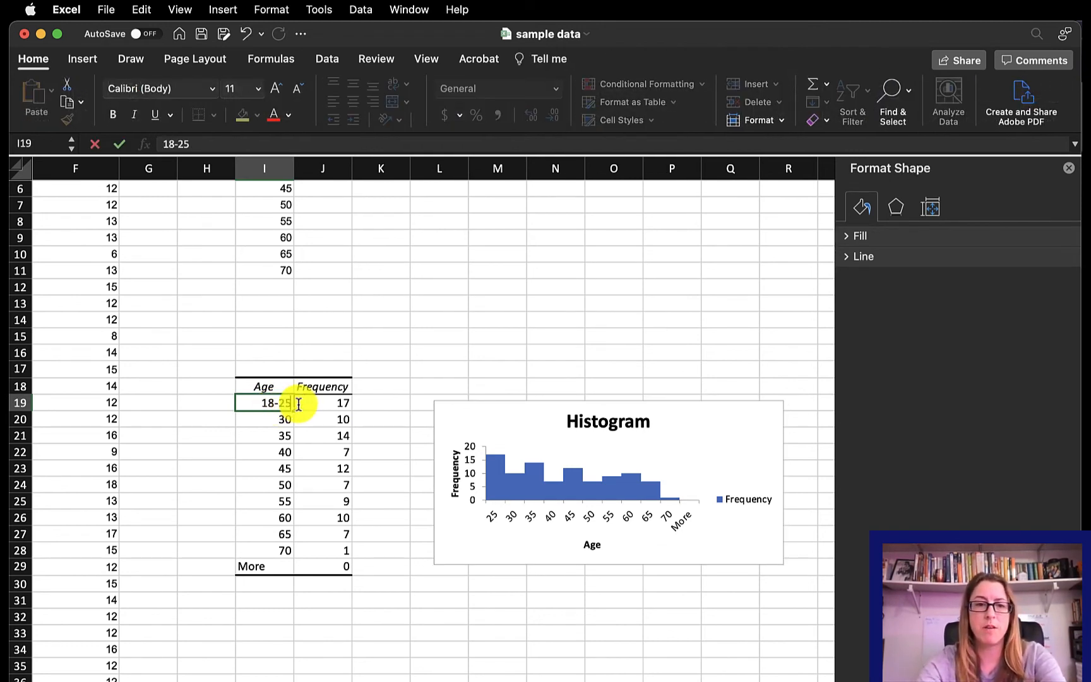
key("Return")
type("26-")
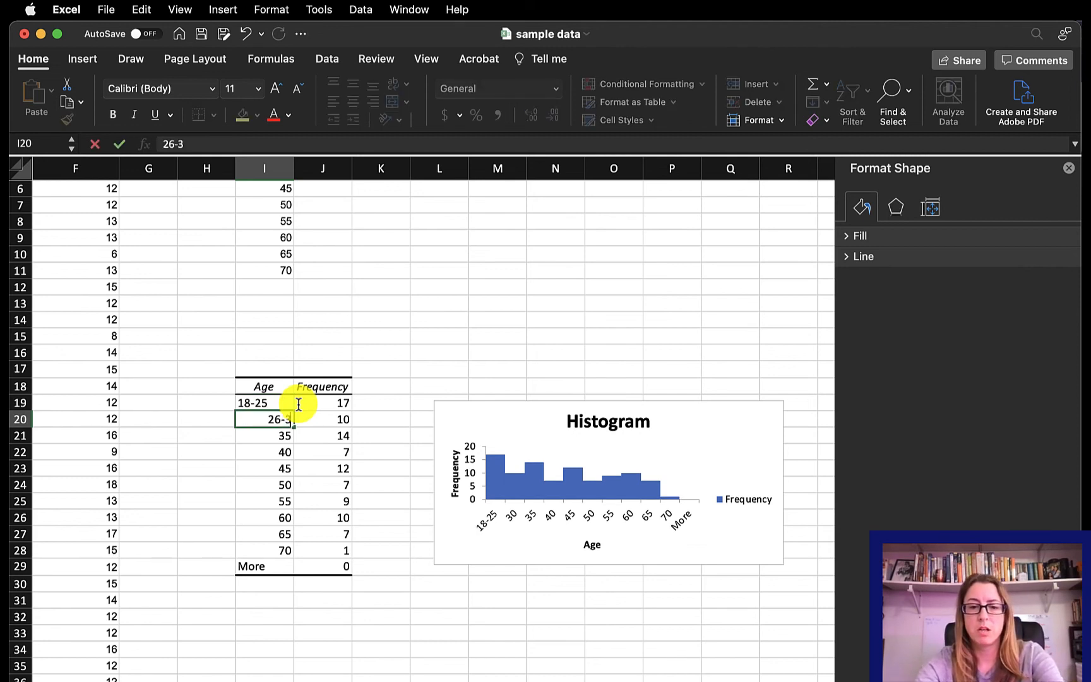
type("30")
key("Return")
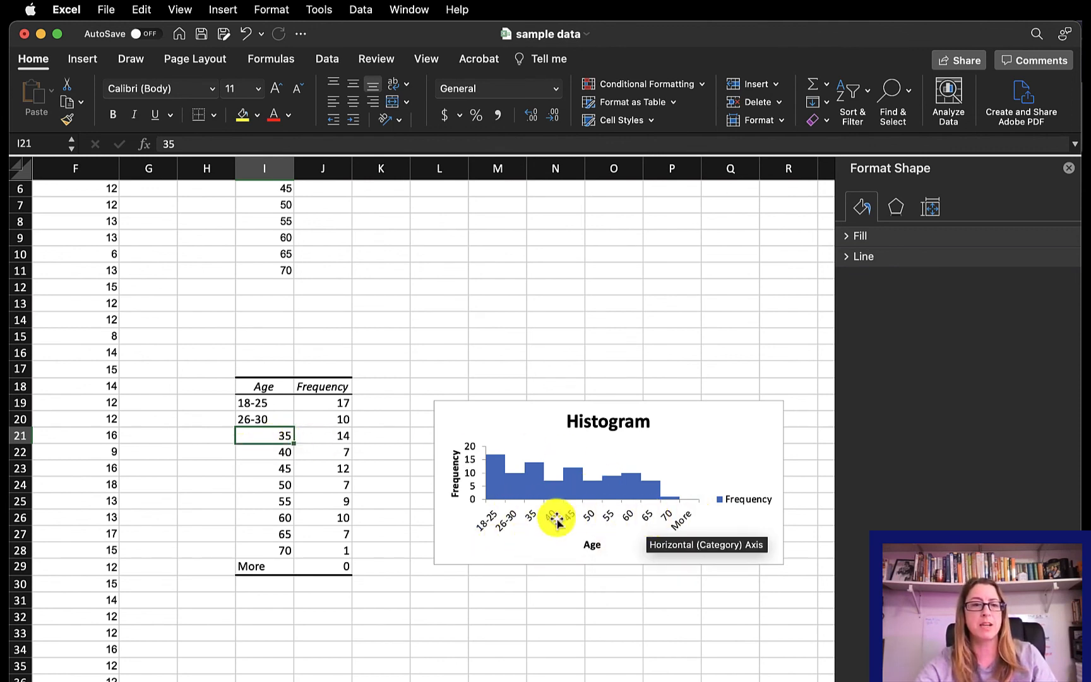
- Delete the More row's cells H29:J29 from the frequency table, shifting the cells below up
left_click_drag(225, 567, 338, 567)
right_click(338, 567)
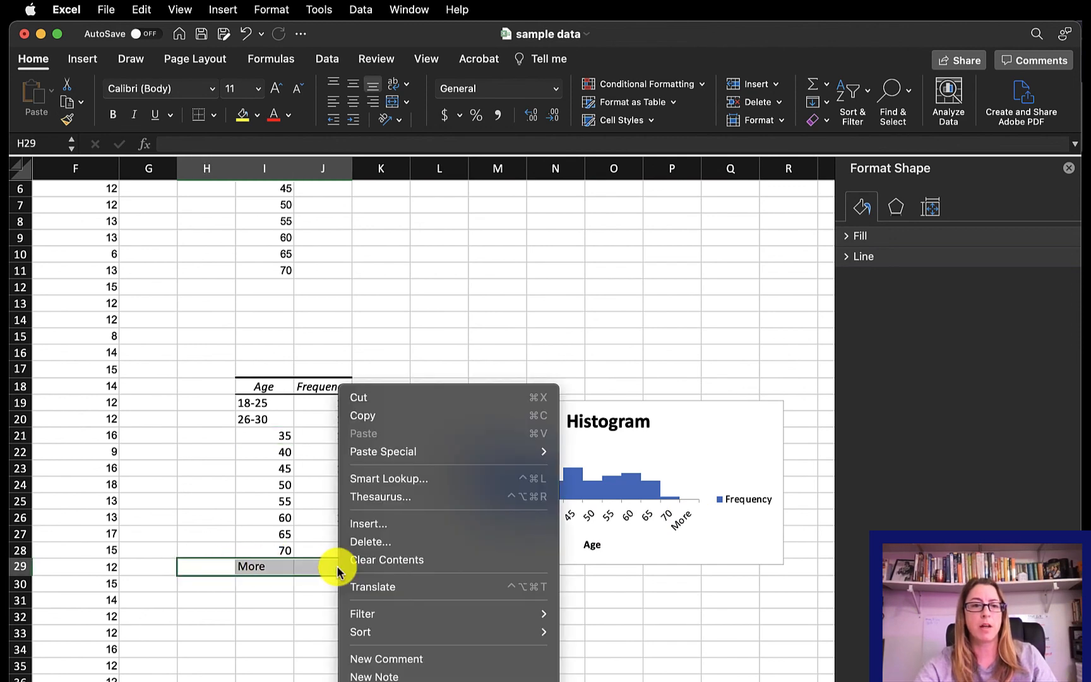
left_click(382, 541)
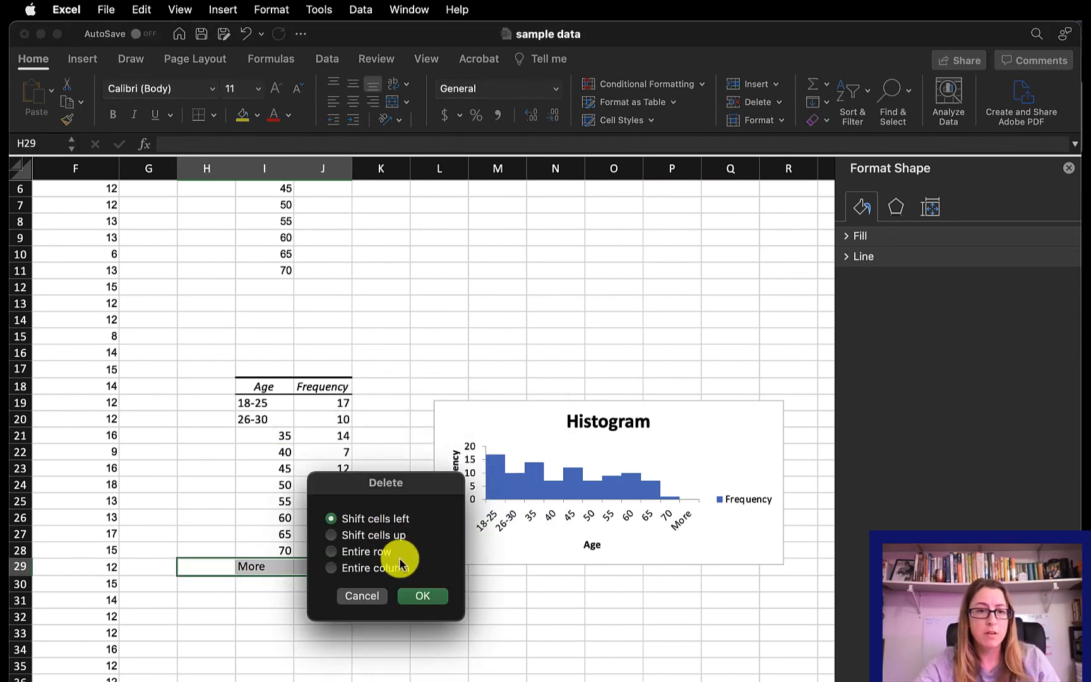
left_click(386, 537)
left_click(423, 597)
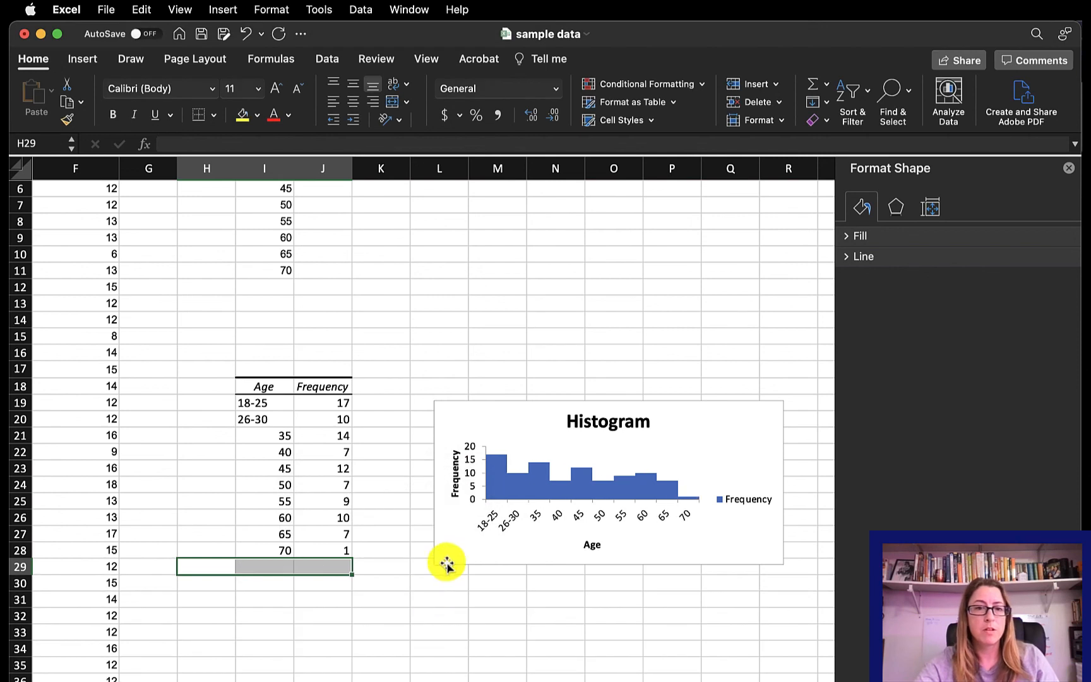